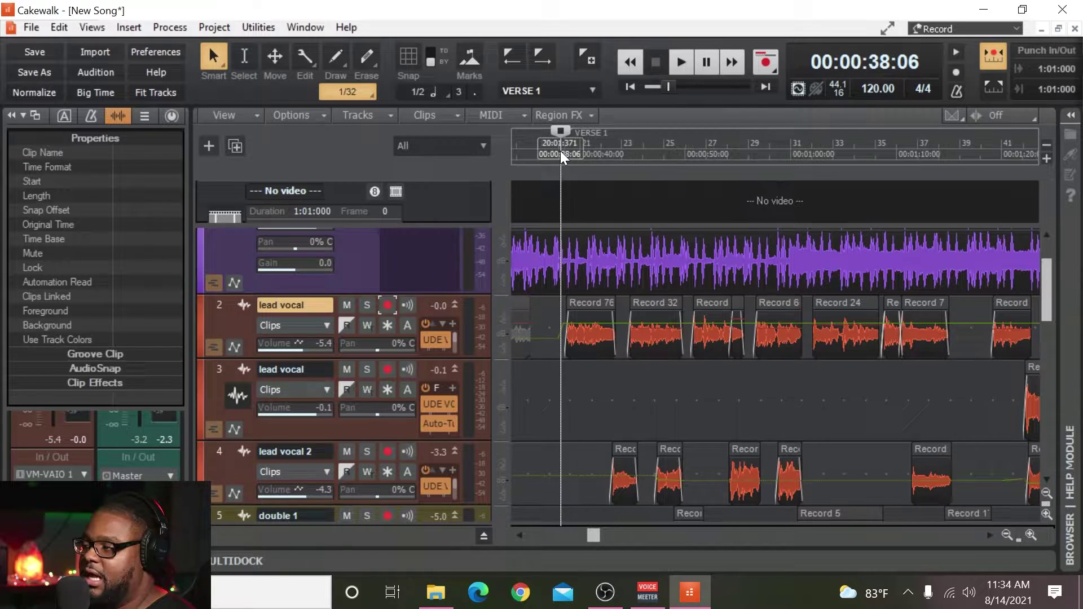
Play part of the song, zooming the timeline out while it plays, then stop playback.
{"action": "key", "text": "space"}
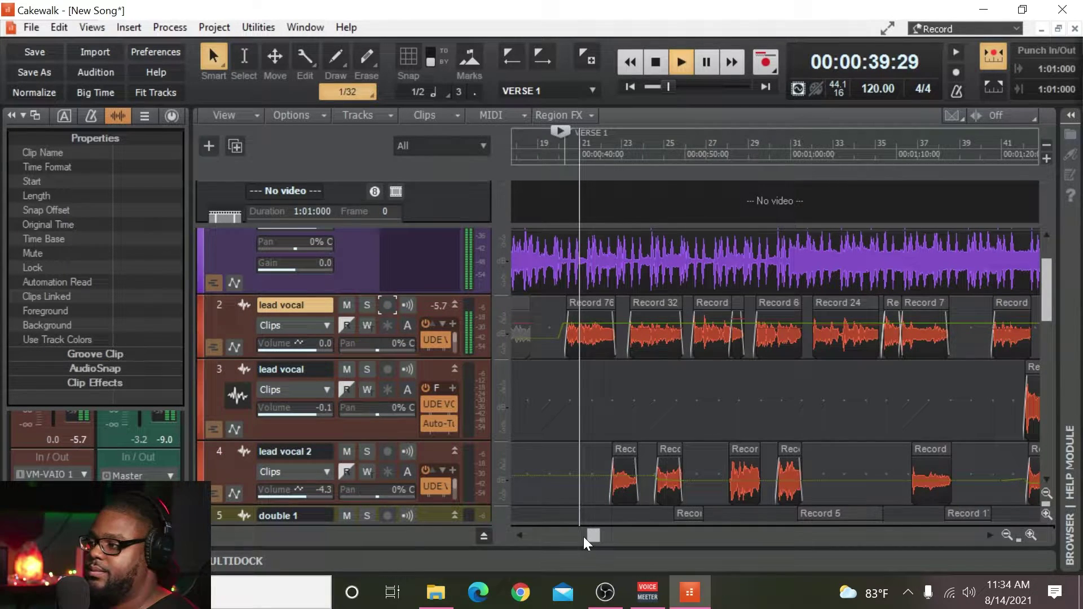
{"action": "left_click_drag", "start_coordinate": [590, 532], "coordinate": [595, 536]}
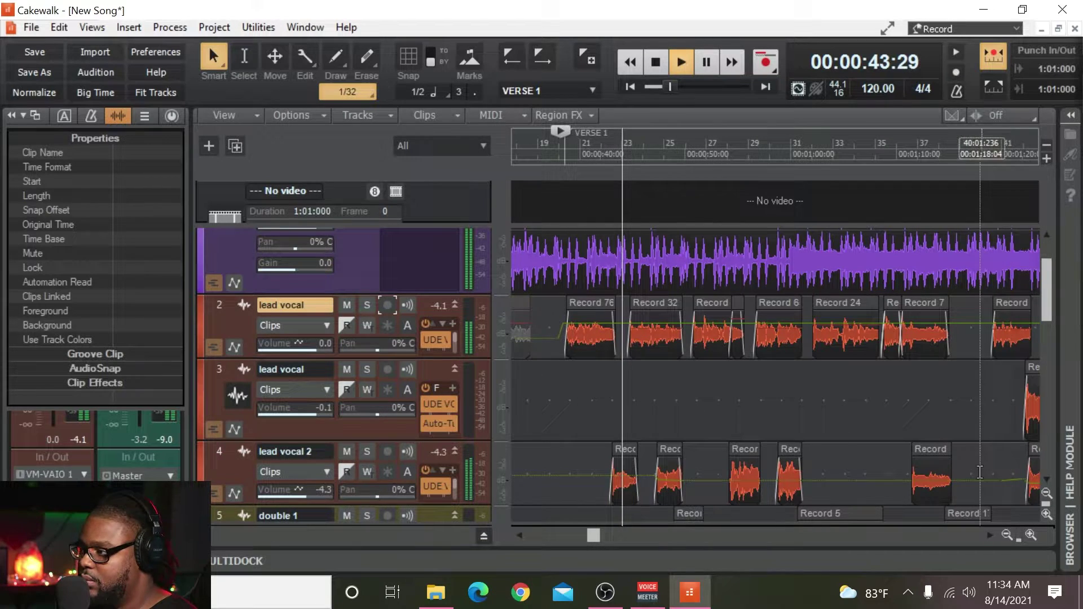
{"action": "left_click", "coordinate": [1005, 537]}
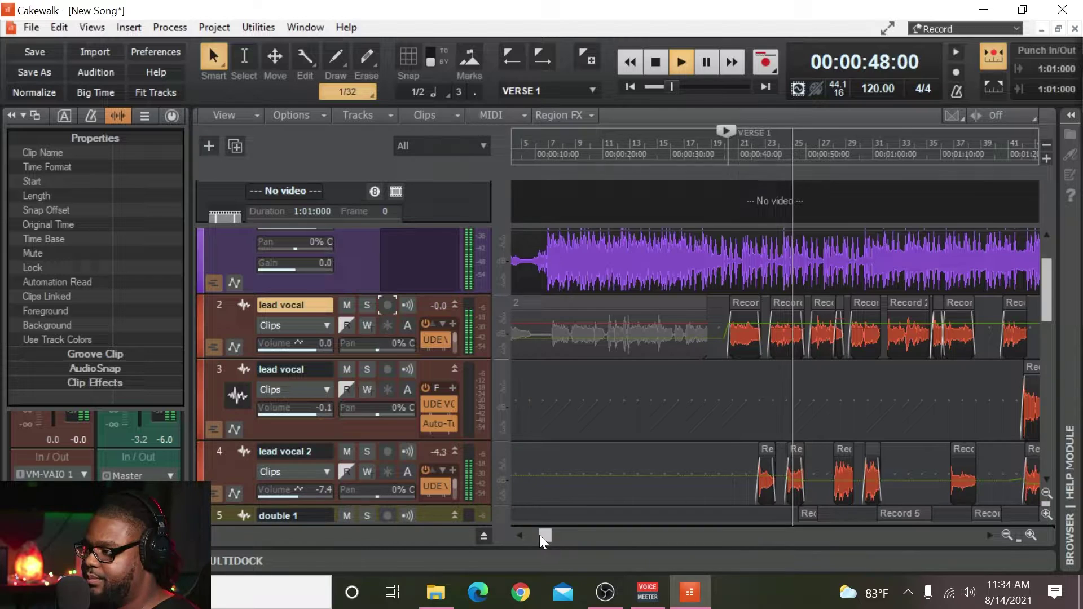
{"action": "left_click_drag", "start_coordinate": [539, 535], "coordinate": [581, 533]}
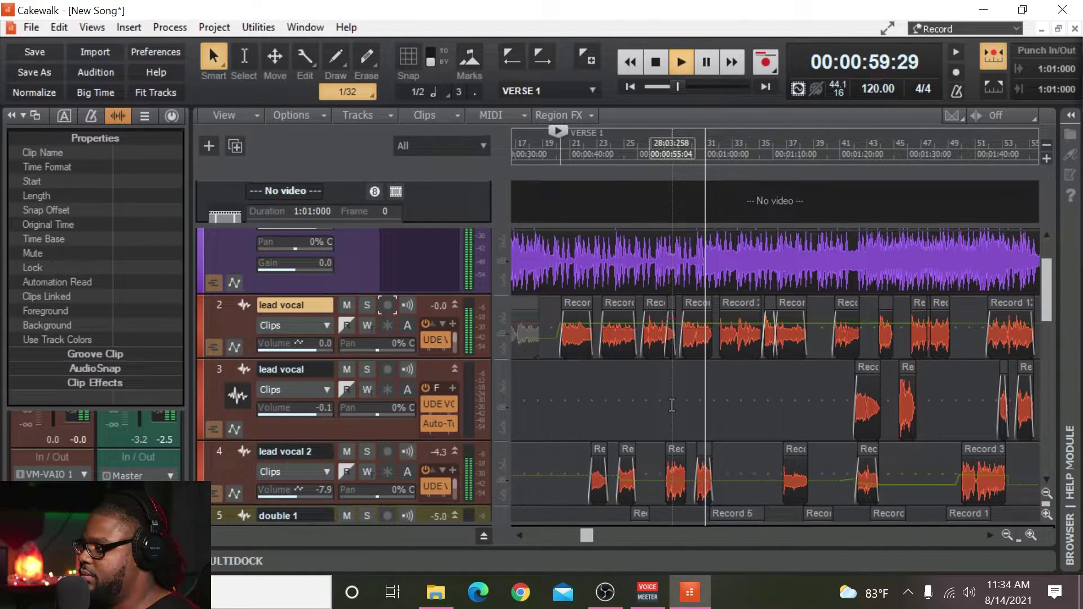
{"action": "key", "text": "space"}
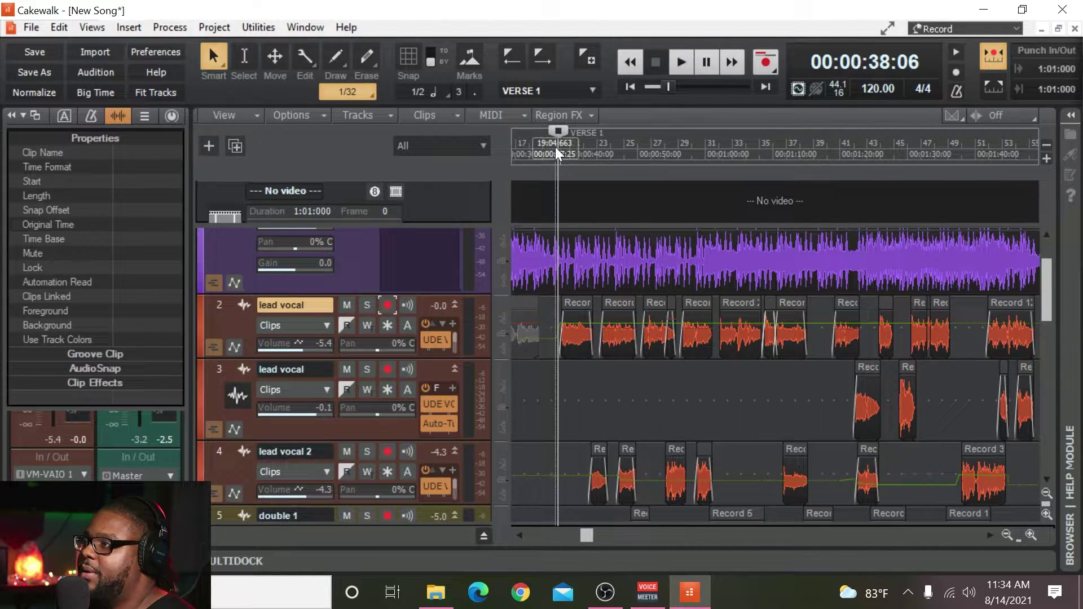
Zoom the timeline out until the whole arrangement fits in view.
{"action": "left_click", "coordinate": [1008, 532]}
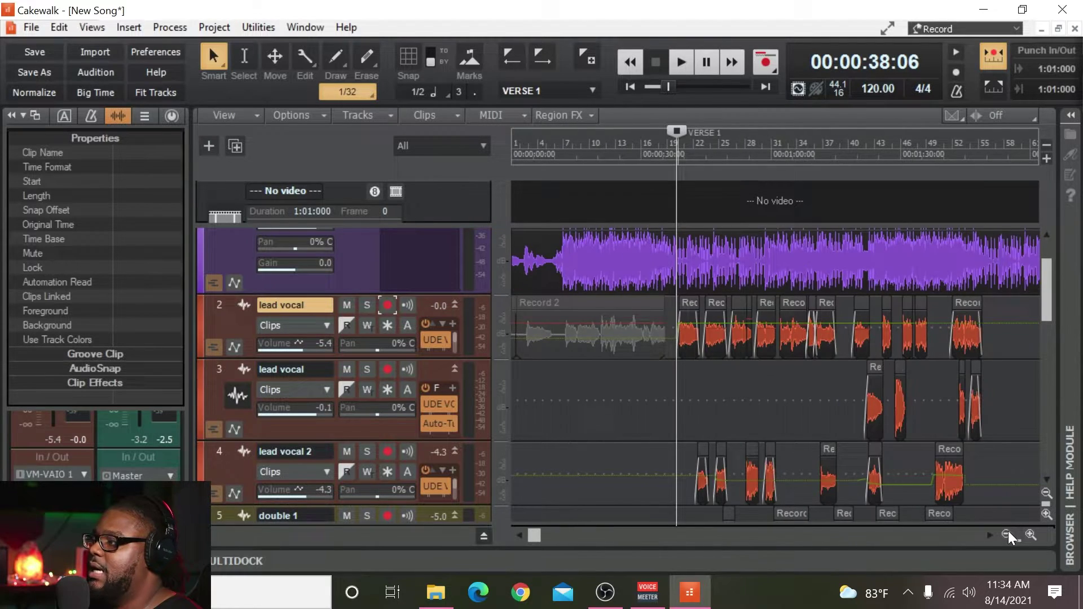
{"action": "left_click", "coordinate": [1007, 532]}
{"action": "left_click", "coordinate": [1007, 533]}
Select every track and clip, move to the song's end, and open File > Export > Audio.
{"action": "key", "text": "ctrl+End"}
{"action": "key", "text": "ctrl+a"}
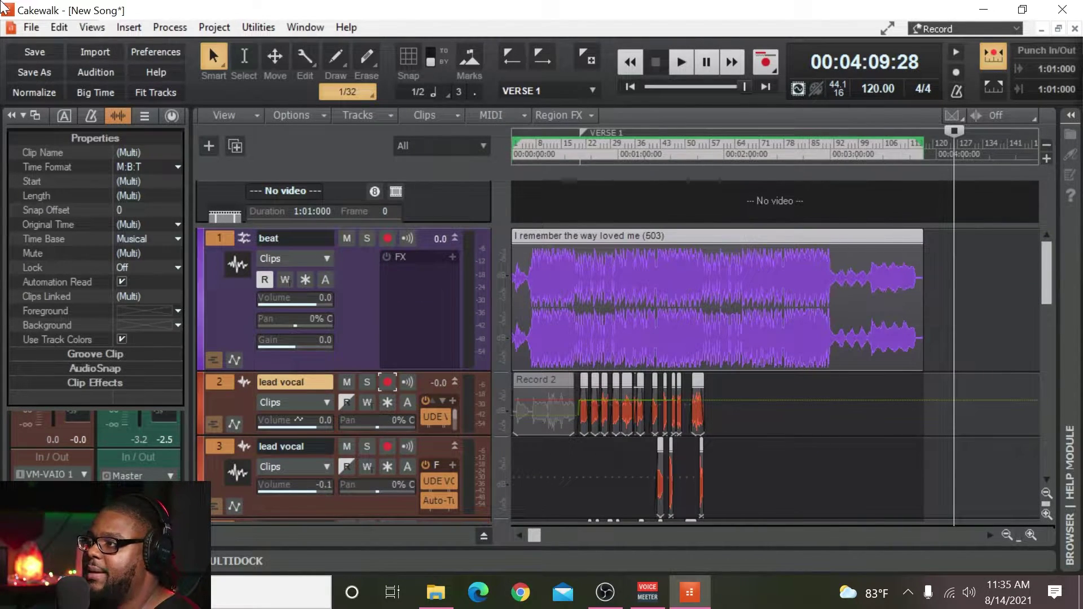
{"action": "left_click", "coordinate": [31, 27]}
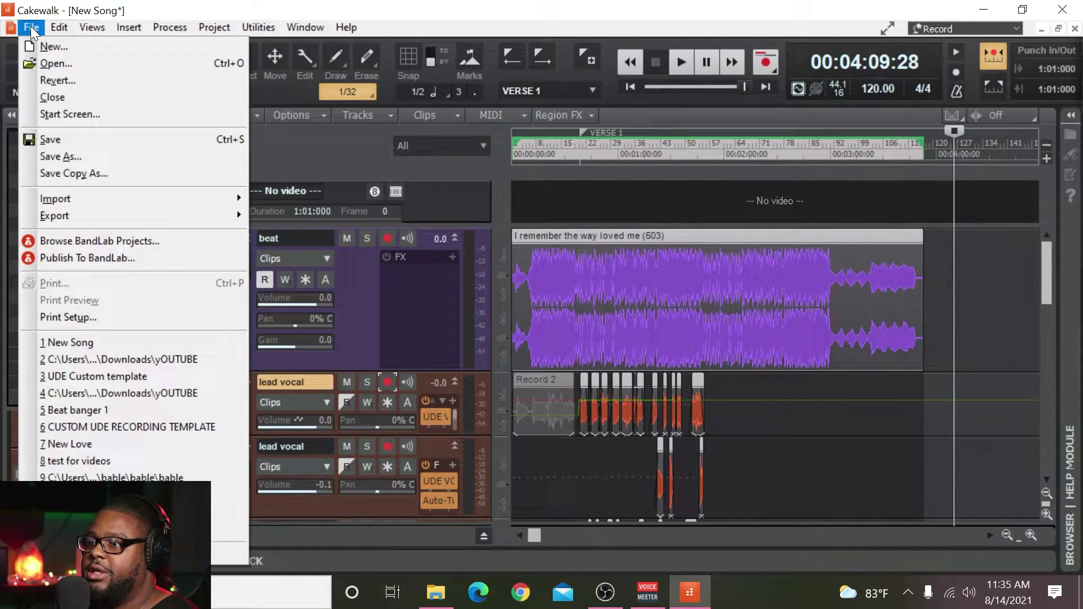
{"action": "mouse_move", "coordinate": [100, 219]}
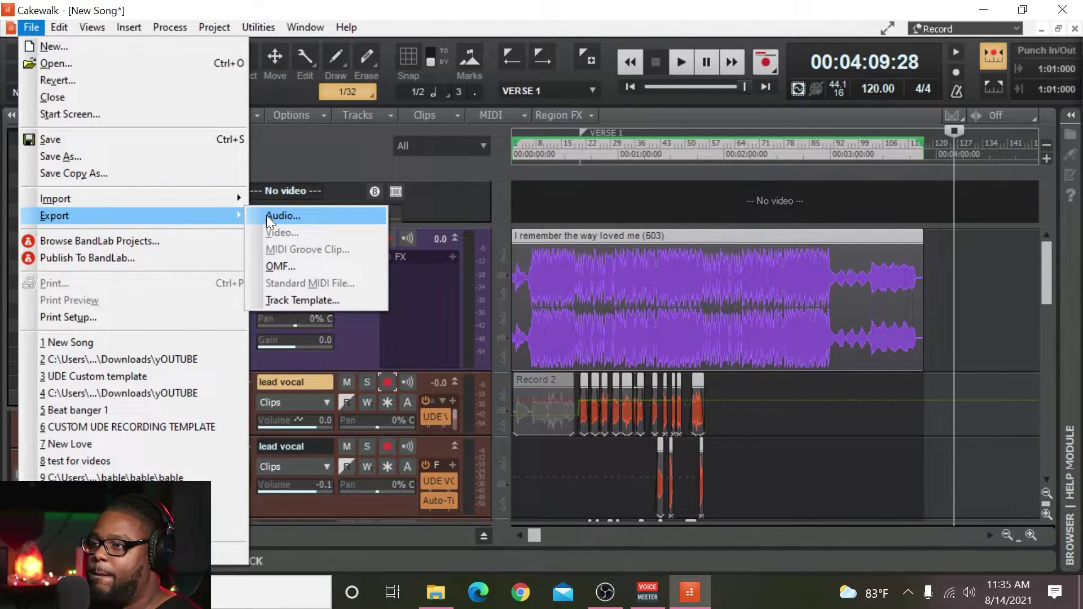
{"action": "left_click", "coordinate": [306, 215]}
Create a new folder named 'Cakewalk songs' on the Desktop.
{"action": "left_click", "coordinate": [347, 144]}
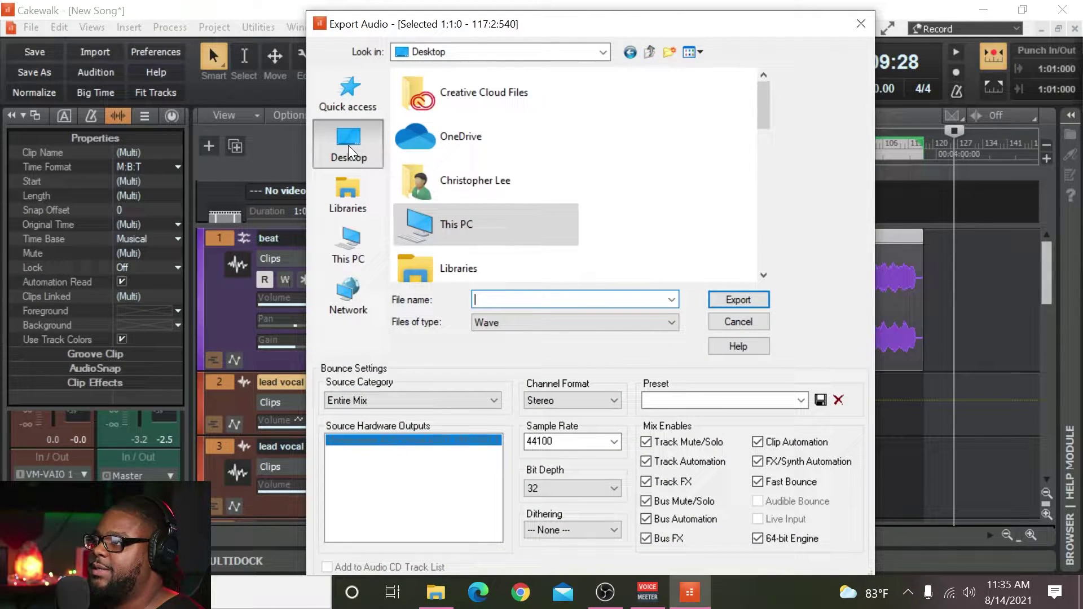
{"action": "scroll", "coordinate": [709, 222], "scroll_direction": "down", "scroll_amount": 2}
{"action": "scroll", "coordinate": [636, 109], "scroll_direction": "up", "scroll_amount": 2}
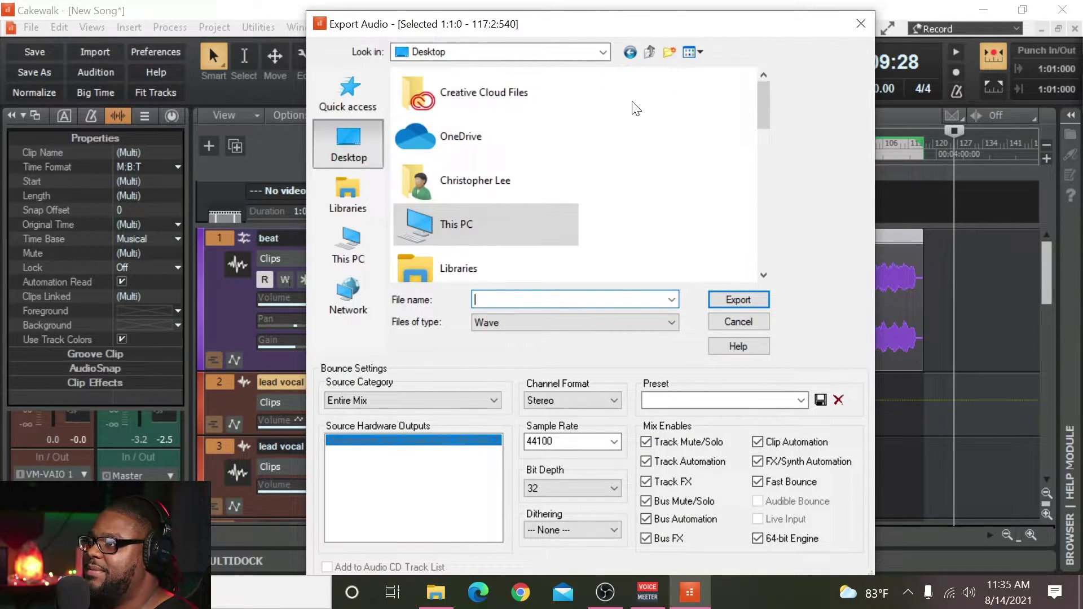
{"action": "left_click", "coordinate": [667, 53]}
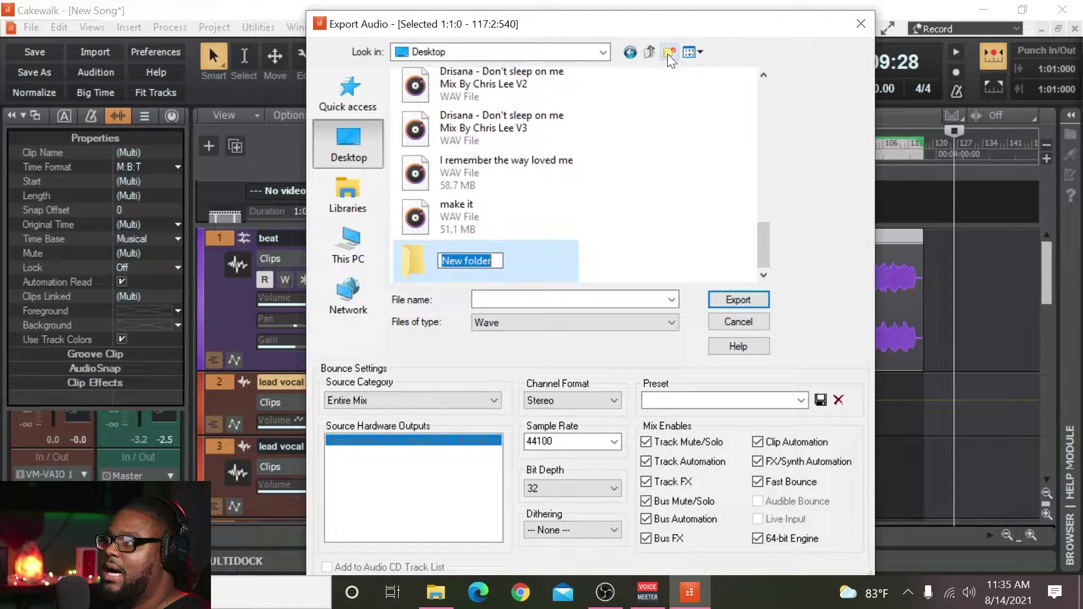
{"action": "type", "text": "Cakewalk songs"}
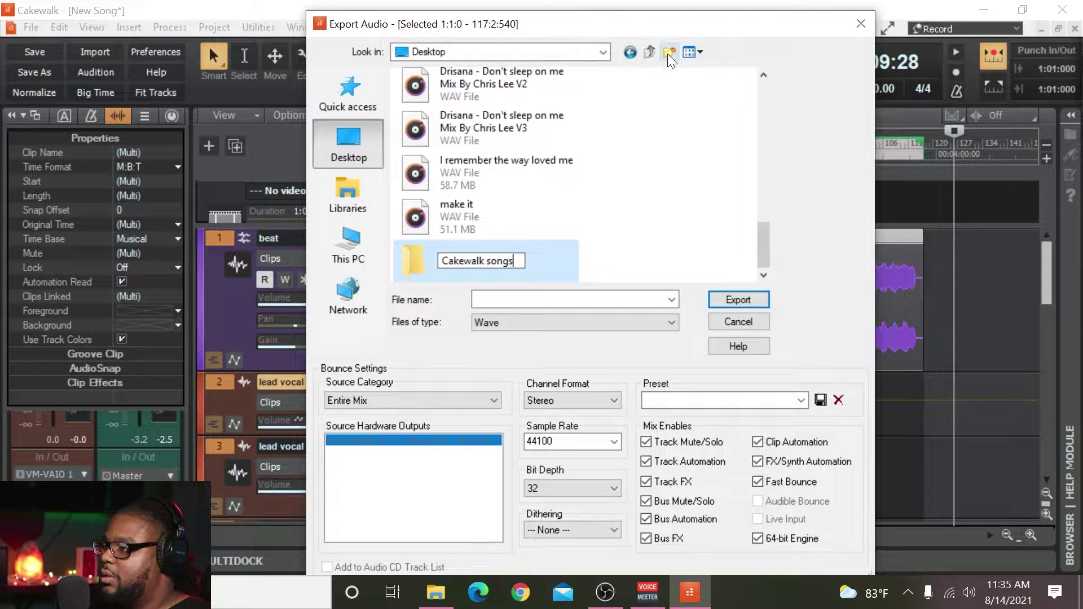
{"action": "key", "text": "Return"}
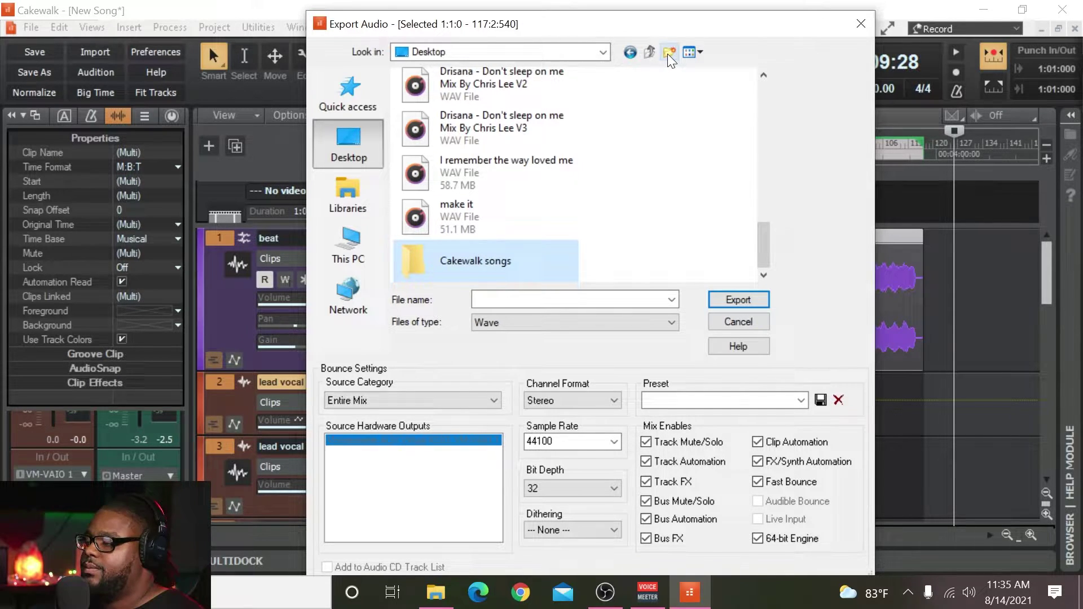
Set the export file type to MP3 and open the Cakewalk songs folder.
{"action": "left_click", "coordinate": [584, 326]}
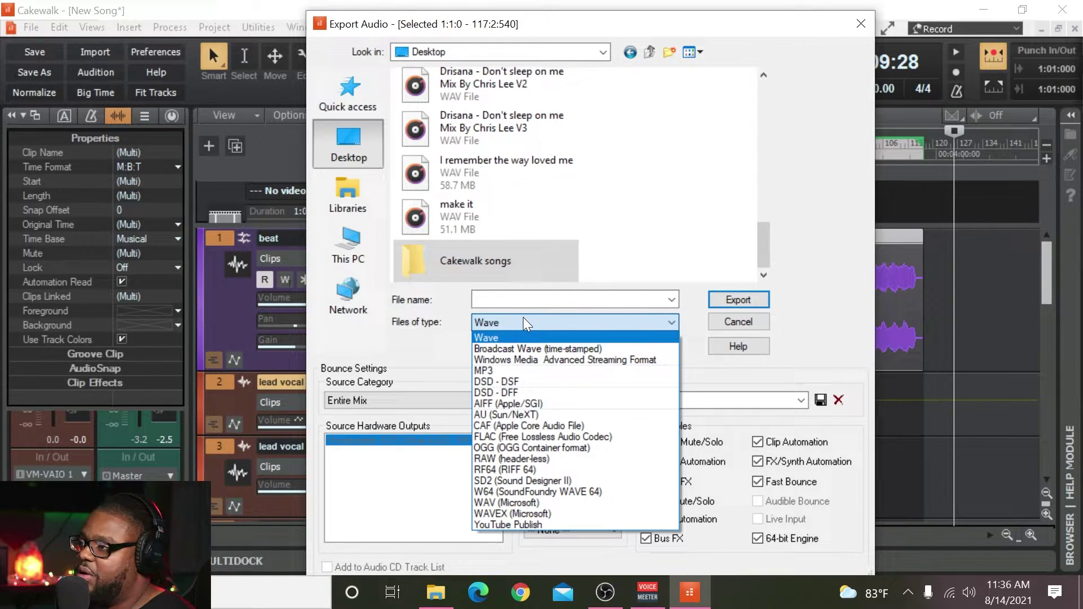
{"action": "left_click", "coordinate": [521, 375]}
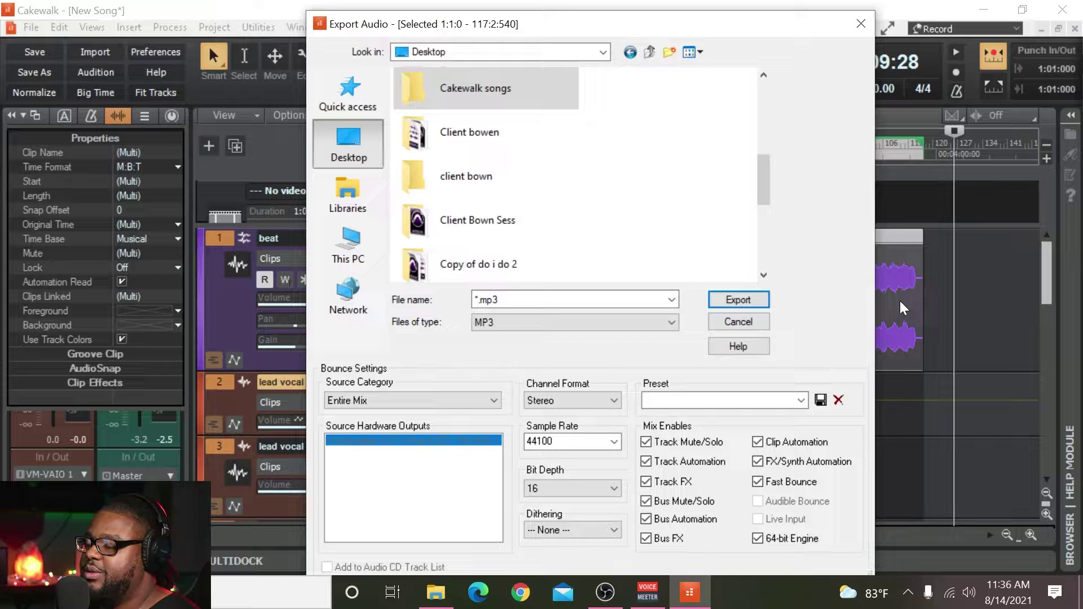
{"action": "double_click", "coordinate": [412, 94]}
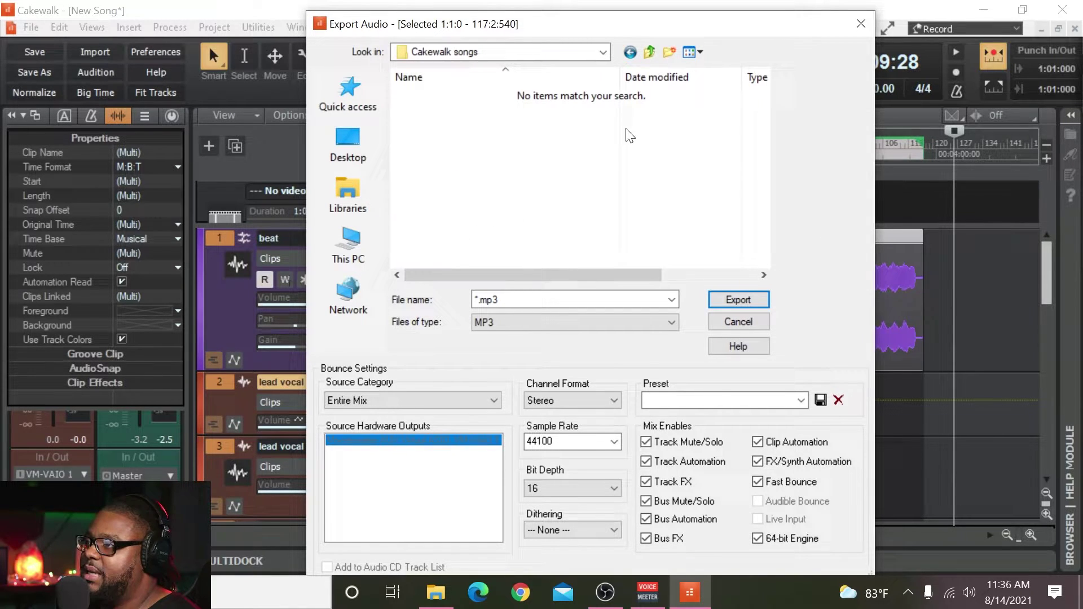
Check the channel format choices and keep it at Stereo.
{"action": "left_click", "coordinate": [608, 401]}
{"action": "left_click", "coordinate": [608, 402]}
{"action": "left_click", "coordinate": [608, 401]}
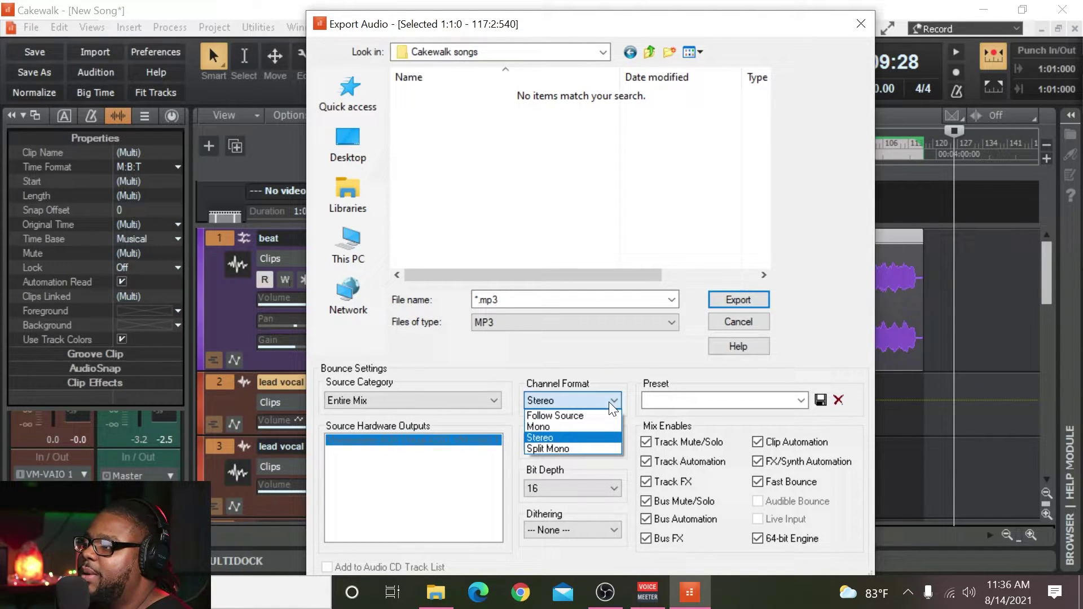
{"action": "left_click", "coordinate": [608, 401]}
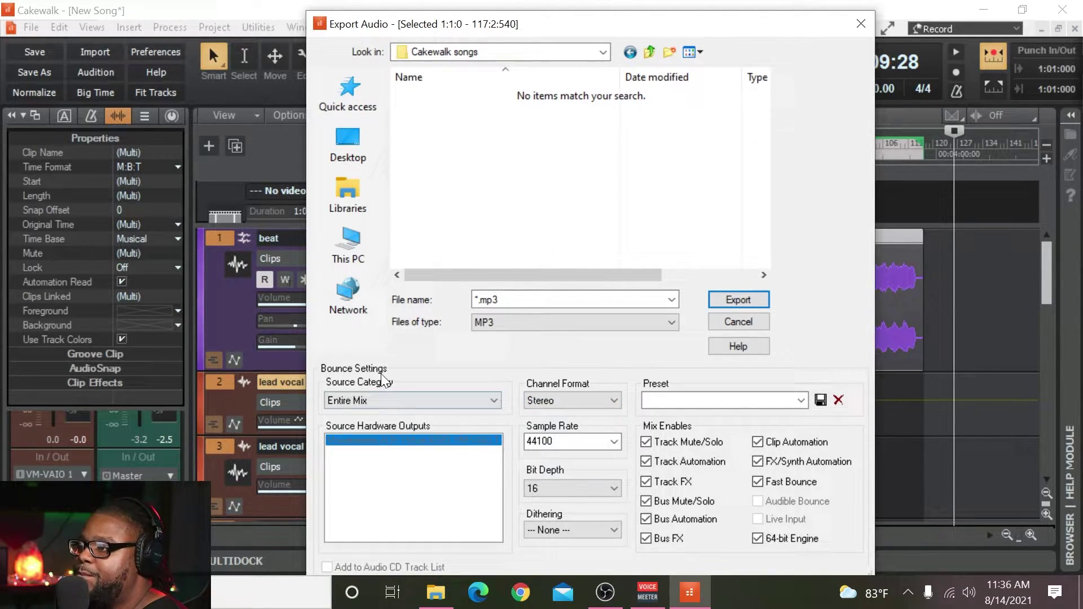
Keep Entire Mix as the source, name the file 'NEw Song ft blah', and confirm the export.
{"action": "left_click", "coordinate": [405, 398]}
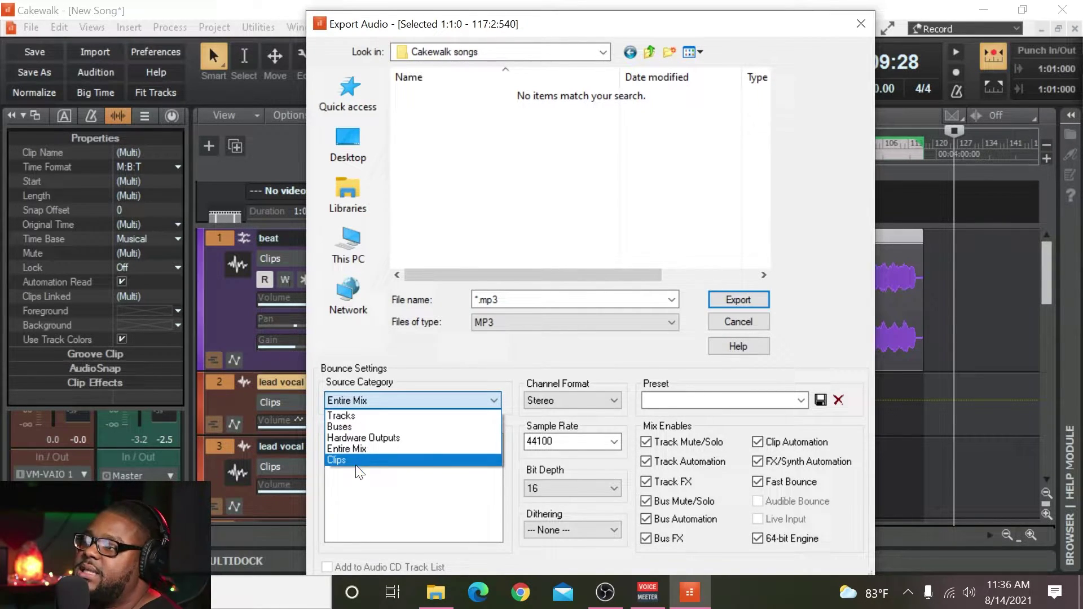
{"action": "left_click", "coordinate": [384, 450]}
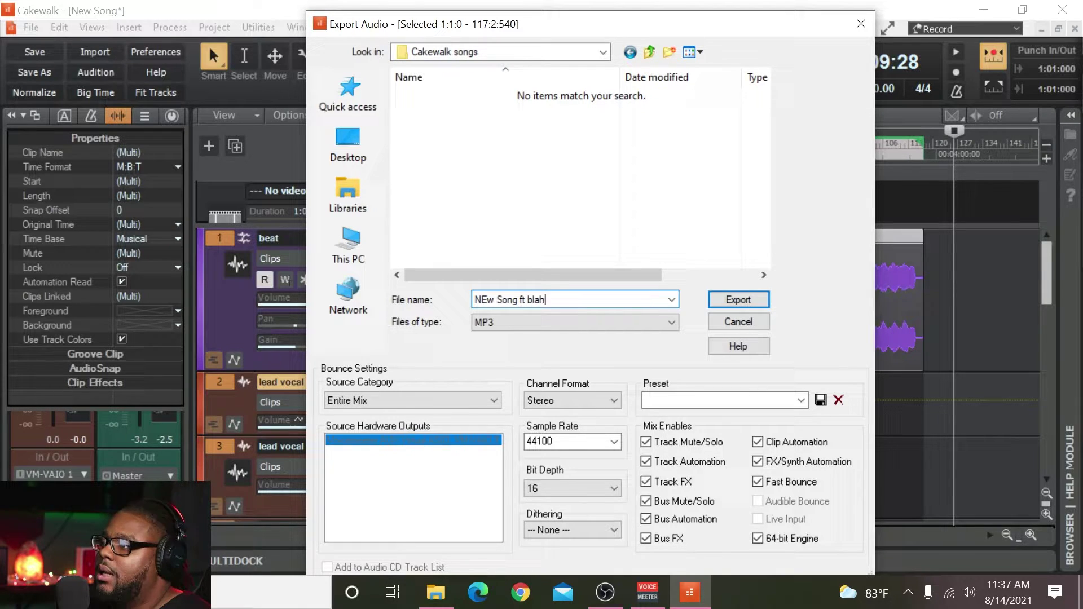
{"action": "type", "text": "lol"}
{"action": "key", "text": "BackSpace"}
{"action": "key", "text": "BackSpace"}
{"action": "key", "text": "BackSpace"}
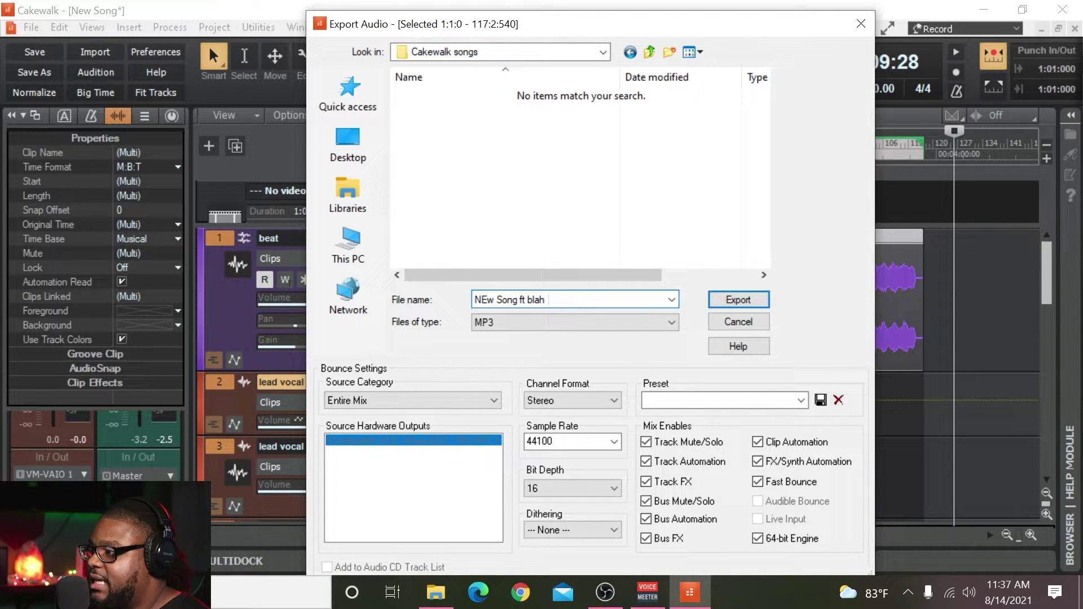
{"action": "key", "text": "Return"}
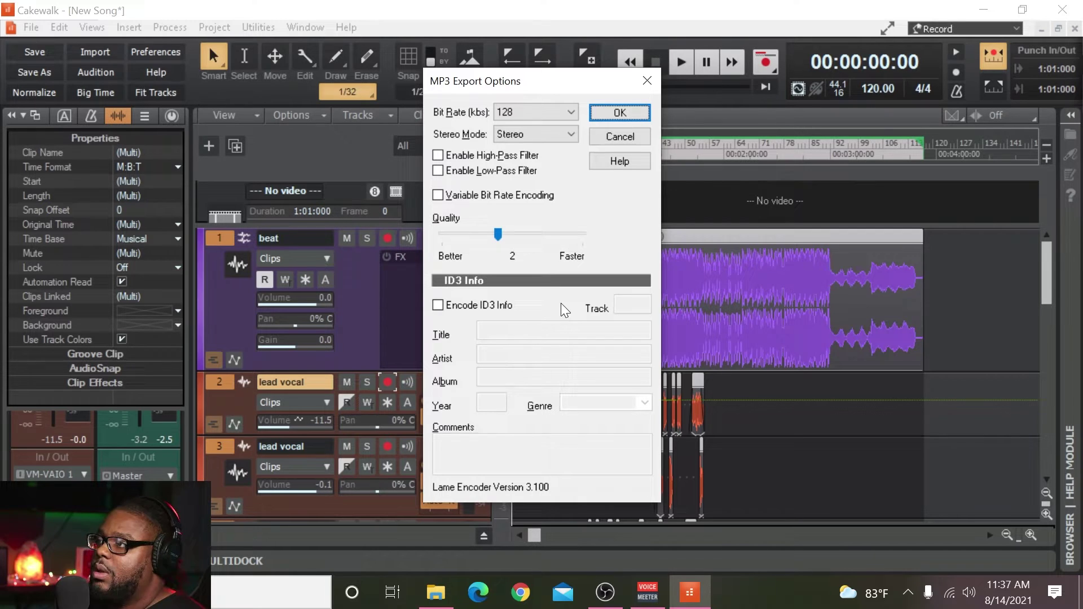
Set the MP3 bit rate to 320 kbps and quality to 0 (Better), then start the mixdown.
{"action": "left_click", "coordinate": [572, 111]}
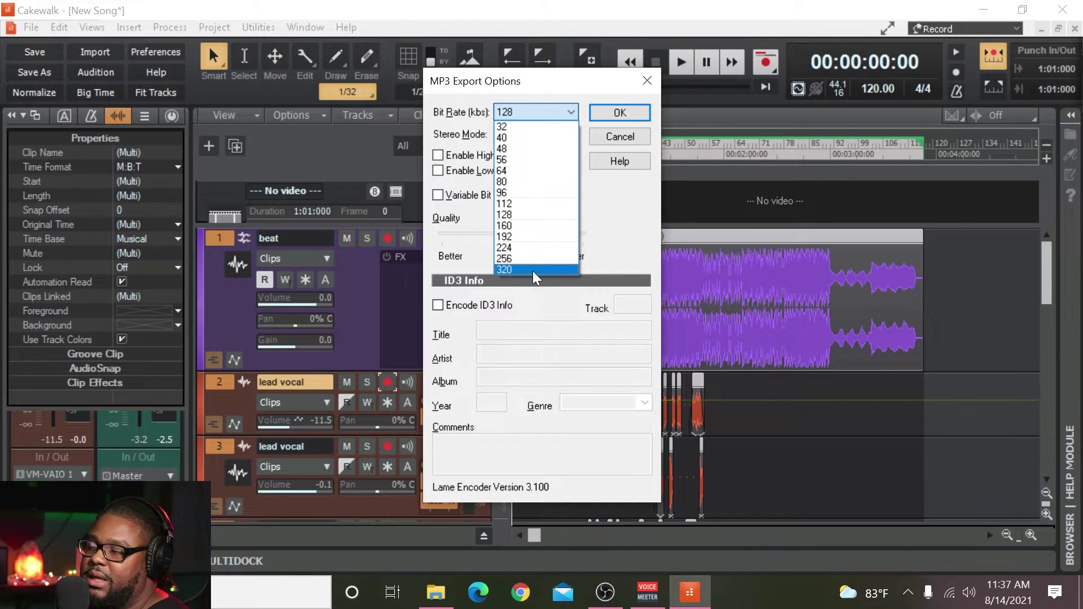
{"action": "left_click", "coordinate": [532, 268]}
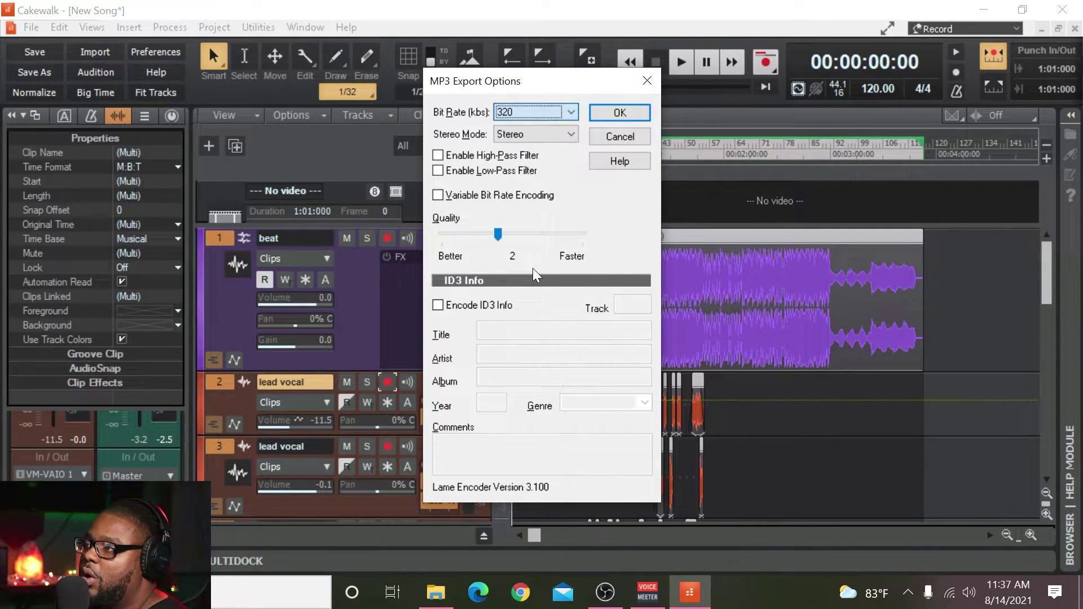
{"action": "left_click_drag", "start_coordinate": [498, 235], "coordinate": [424, 241]}
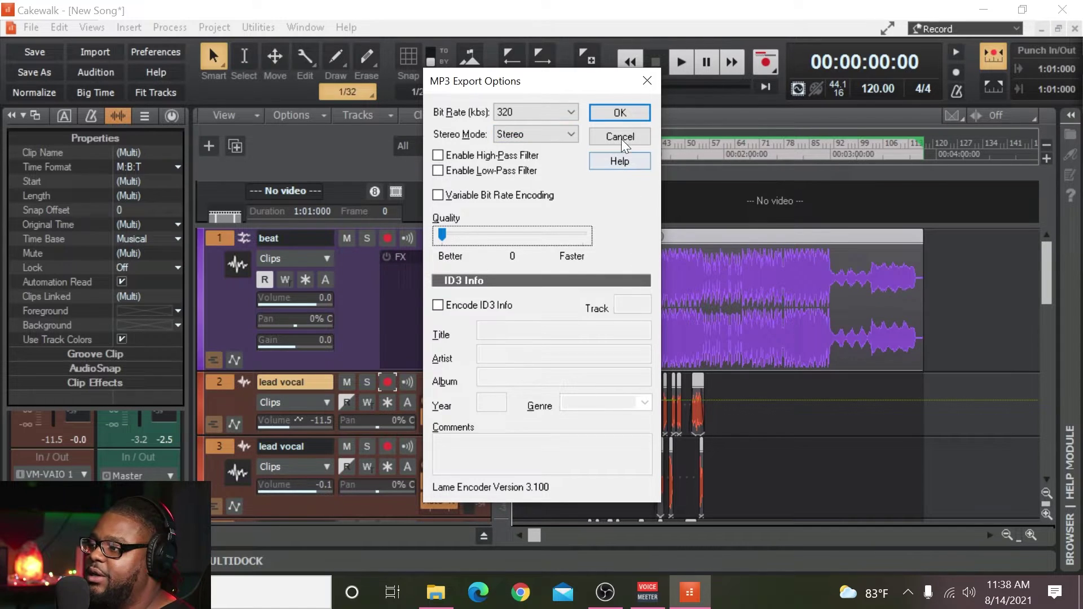
{"action": "left_click", "coordinate": [623, 112]}
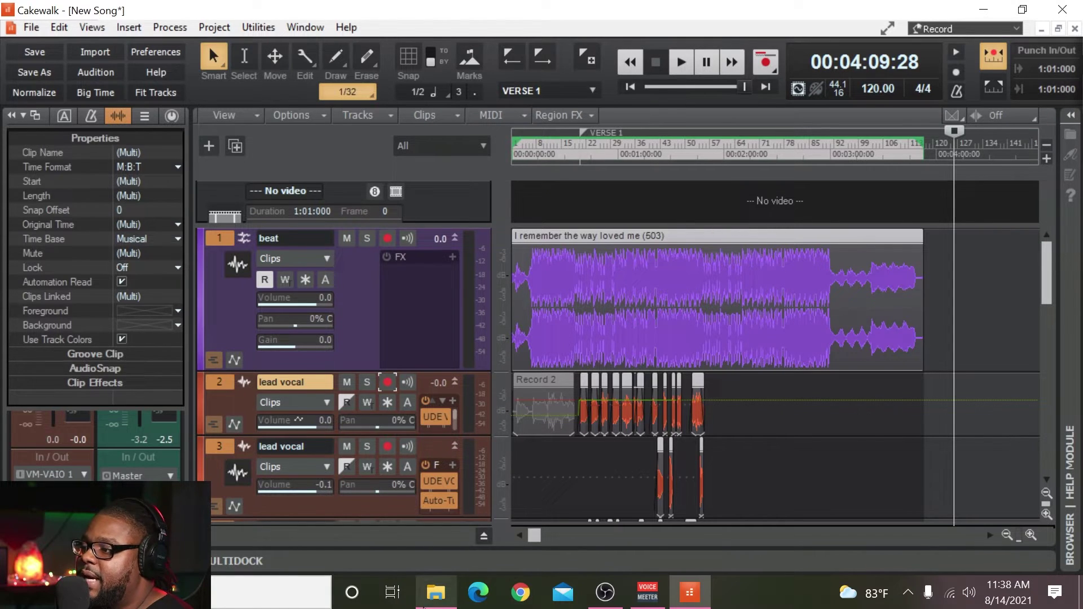
Open File Explorer, move its window right, and navigate up to This PC.
{"action": "left_click", "coordinate": [436, 592]}
{"action": "left_click_drag", "start_coordinate": [113, 85], "coordinate": [351, 83]}
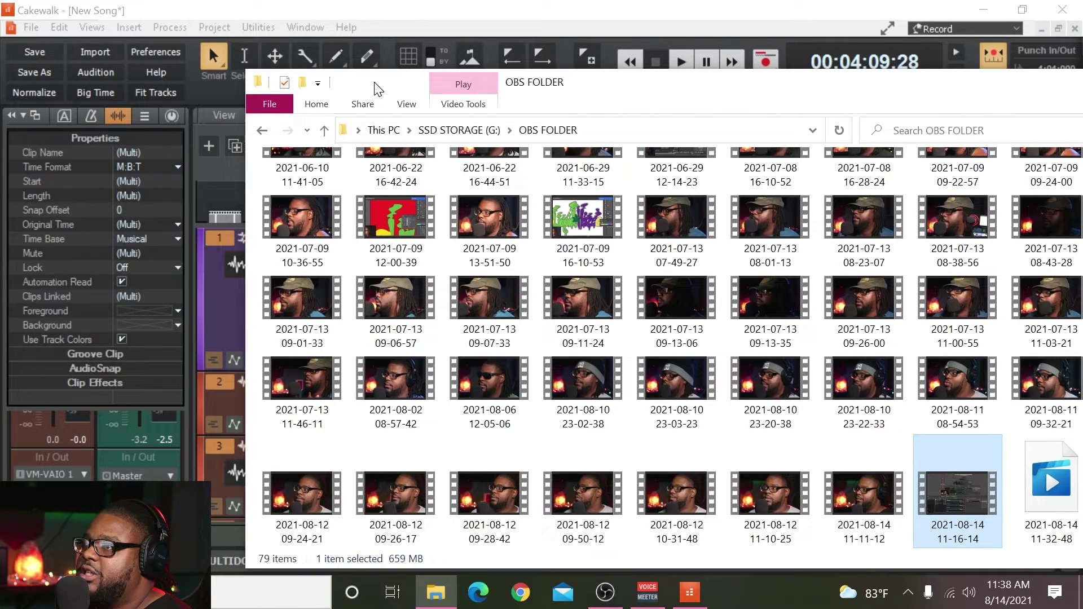
{"action": "left_click", "coordinate": [255, 133]}
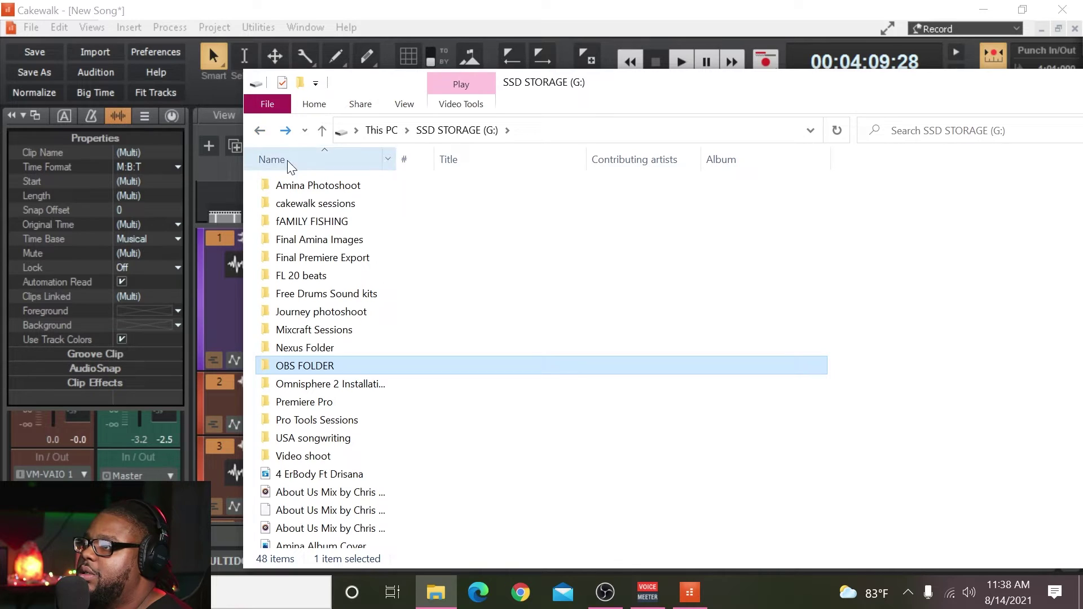
{"action": "left_click", "coordinate": [382, 130]}
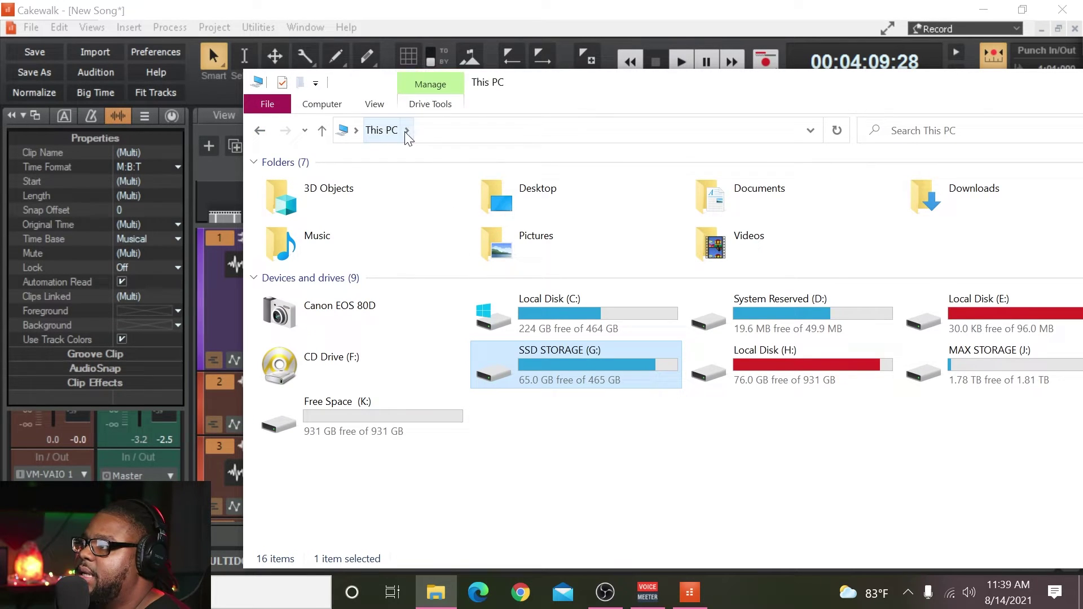
Go to Desktop > Cakewalk songs and open the exported 'NEw Song ft blah' MP3.
{"action": "left_click", "coordinate": [526, 188]}
{"action": "double_click", "coordinate": [526, 188]}
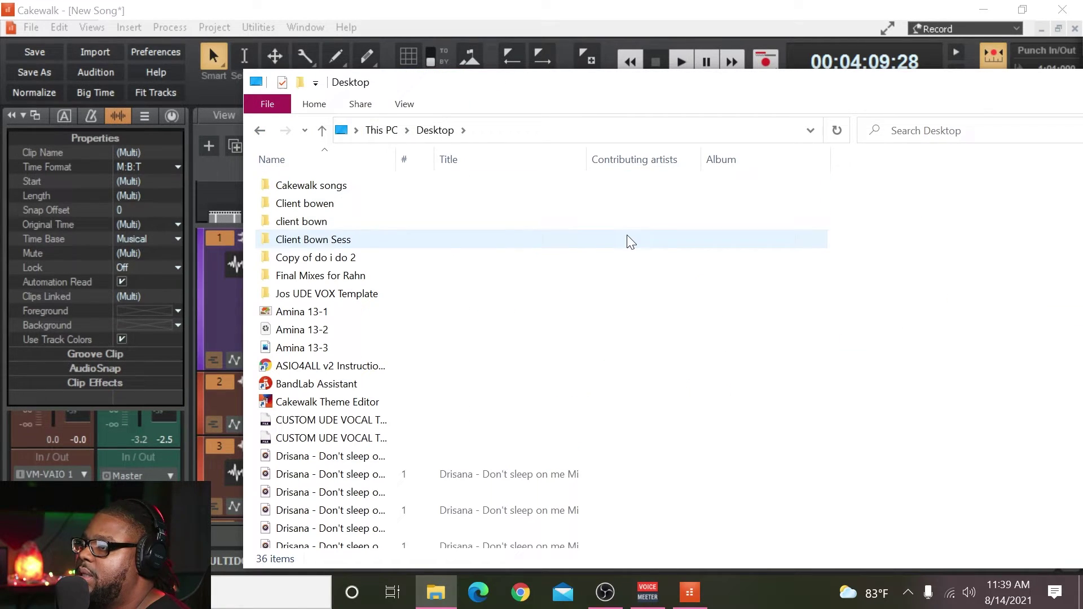
{"action": "double_click", "coordinate": [346, 187]}
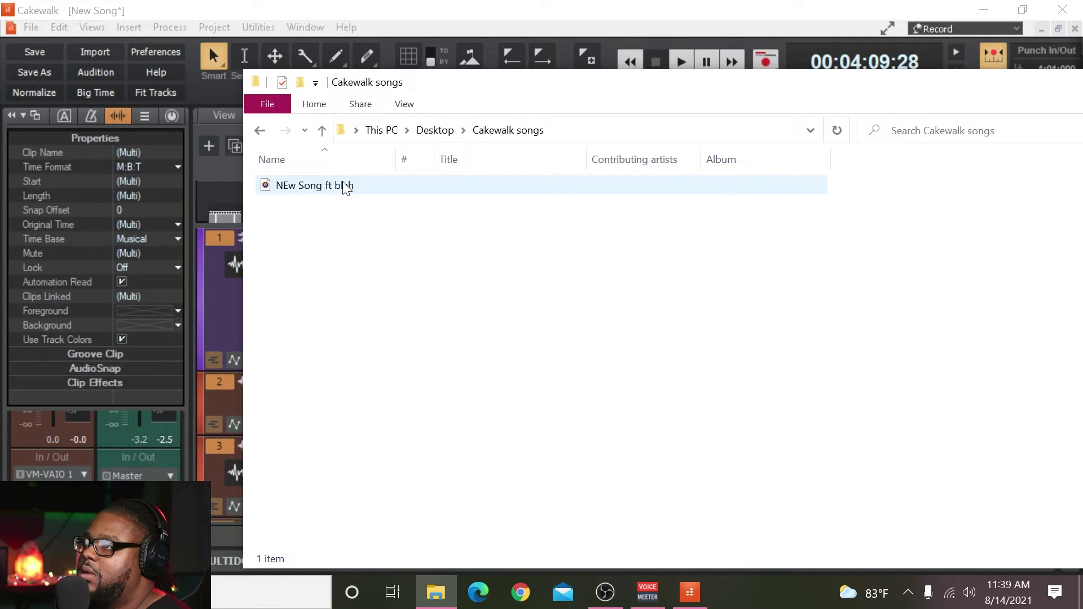
{"action": "double_click", "coordinate": [346, 186]}
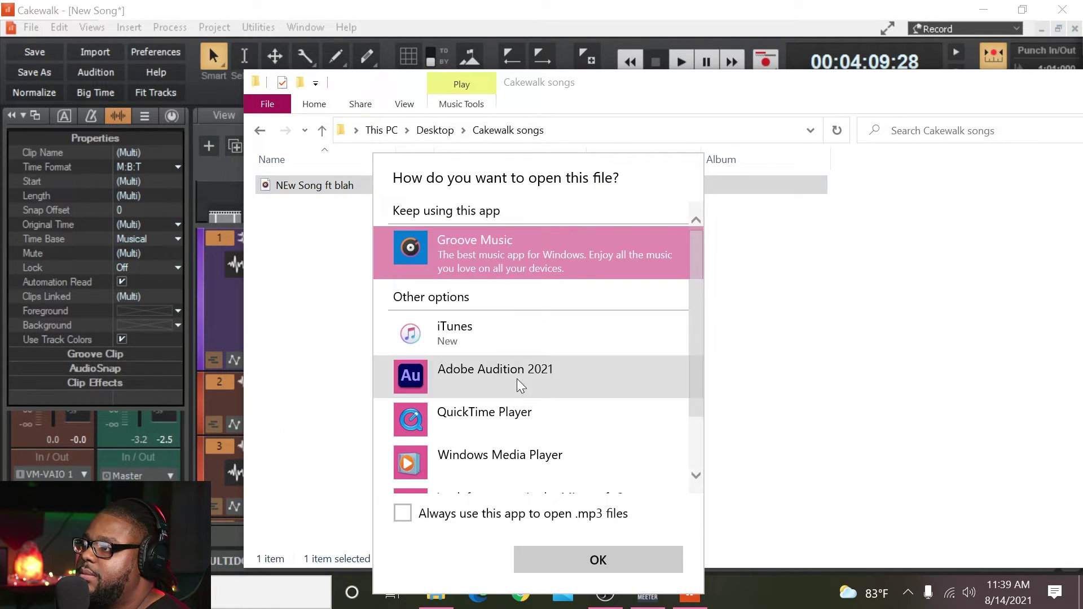
Play 'NEw Song ft blah' in Groove Music, jump ahead on the seek bar, then close the player.
{"action": "left_click", "coordinate": [593, 570]}
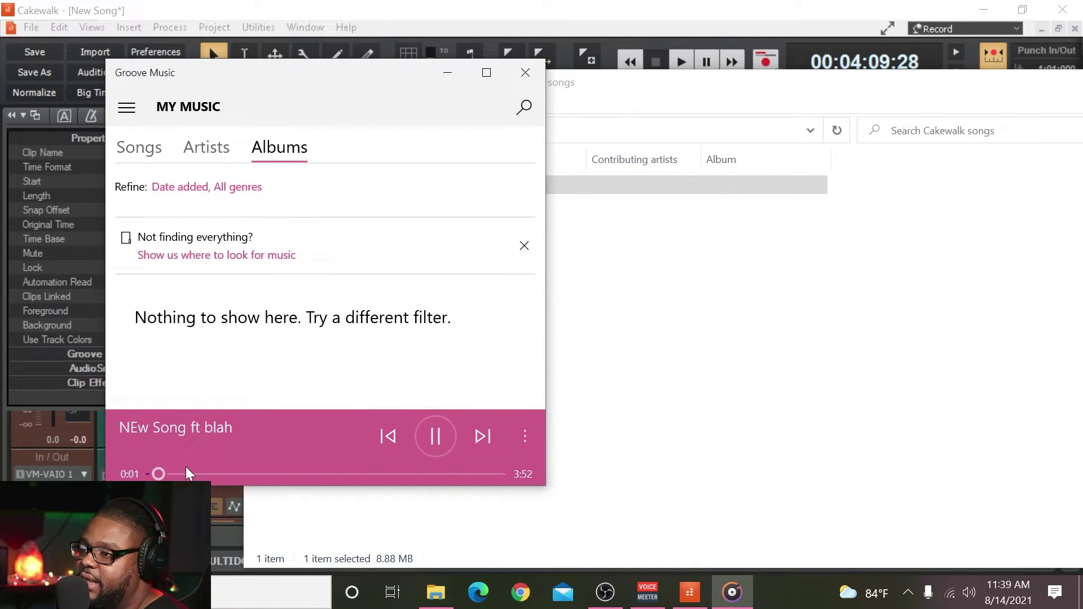
{"action": "left_click", "coordinate": [219, 474]}
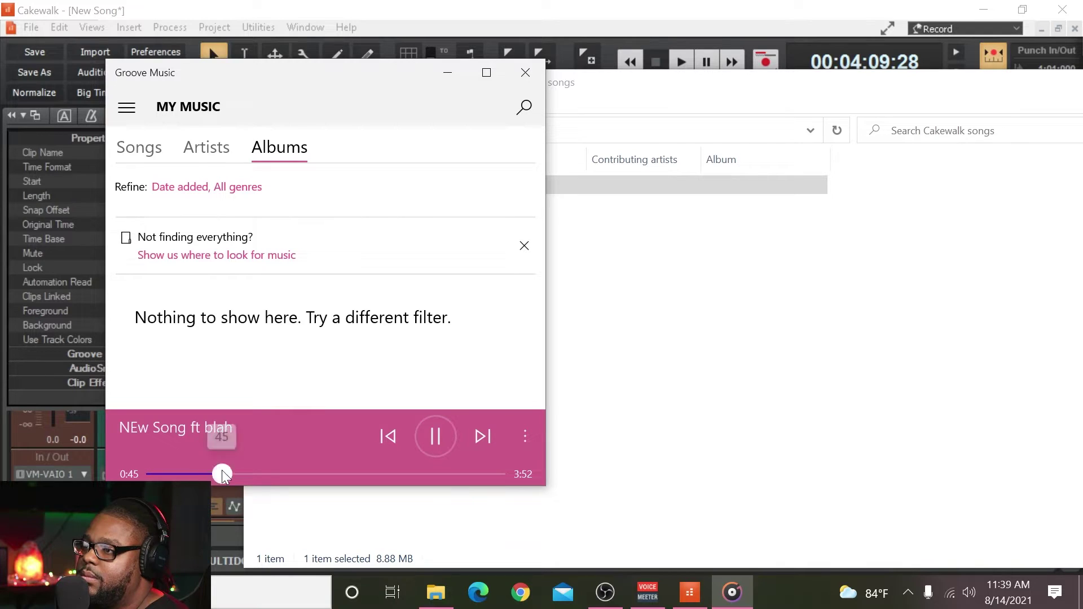
{"action": "left_click", "coordinate": [525, 73]}
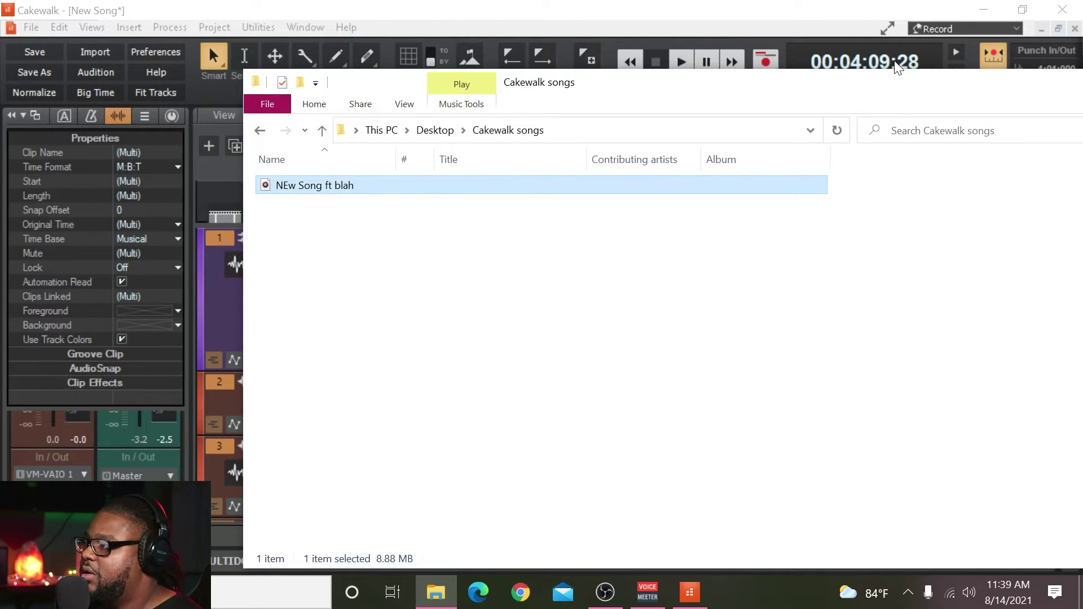
Move the File Explorer window aside and close it to reveal Cakewalk's Track view.
{"action": "left_click_drag", "start_coordinate": [897, 77], "coordinate": [492, 77]}
{"action": "left_click", "coordinate": [786, 80]}
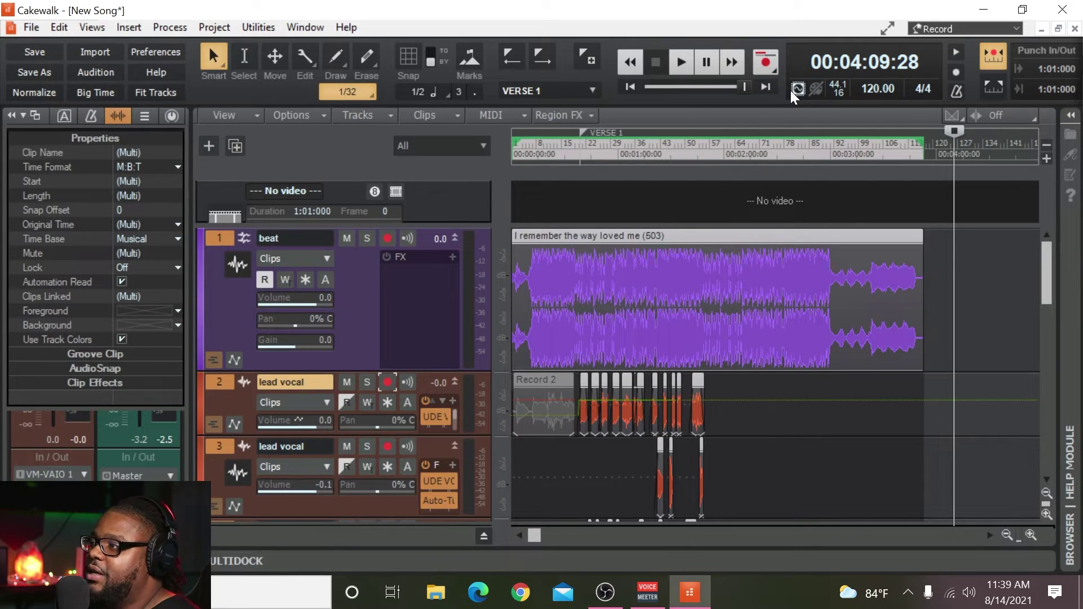